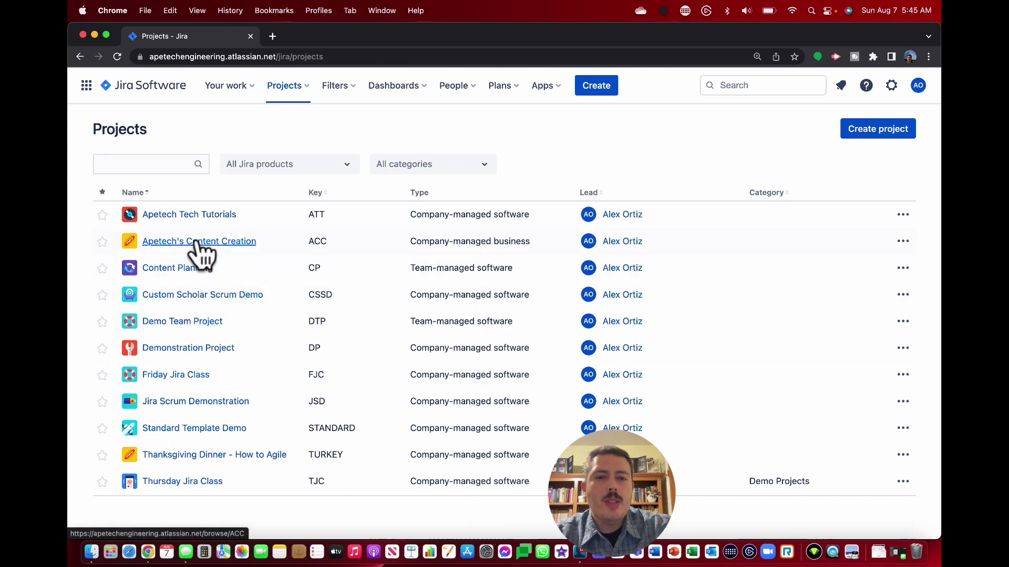
Open Apetech Tech Tutorials' Permissions settings and scroll to the Transition Issues row
click(185, 216)
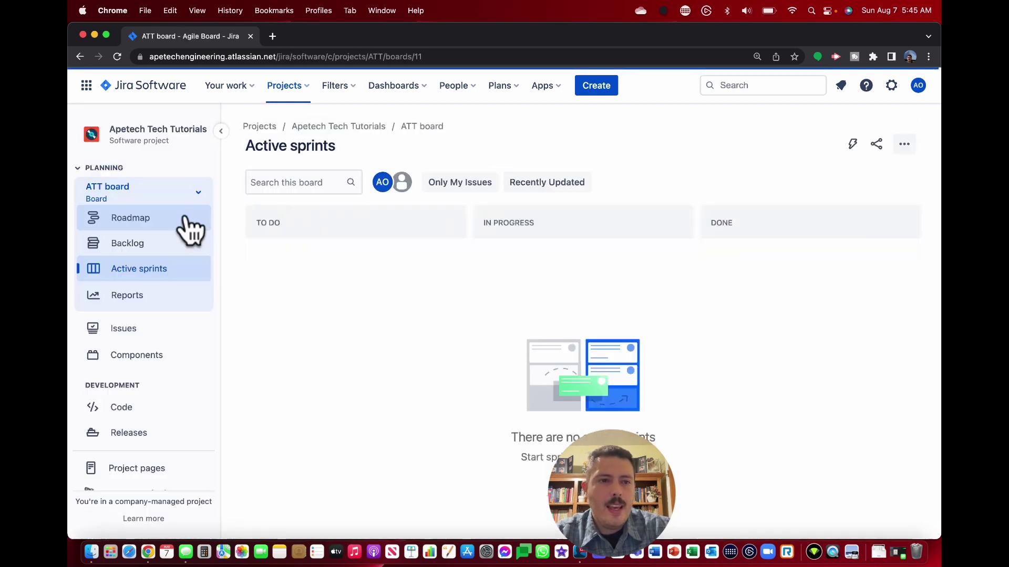
scroll(139, 269, down, 3)
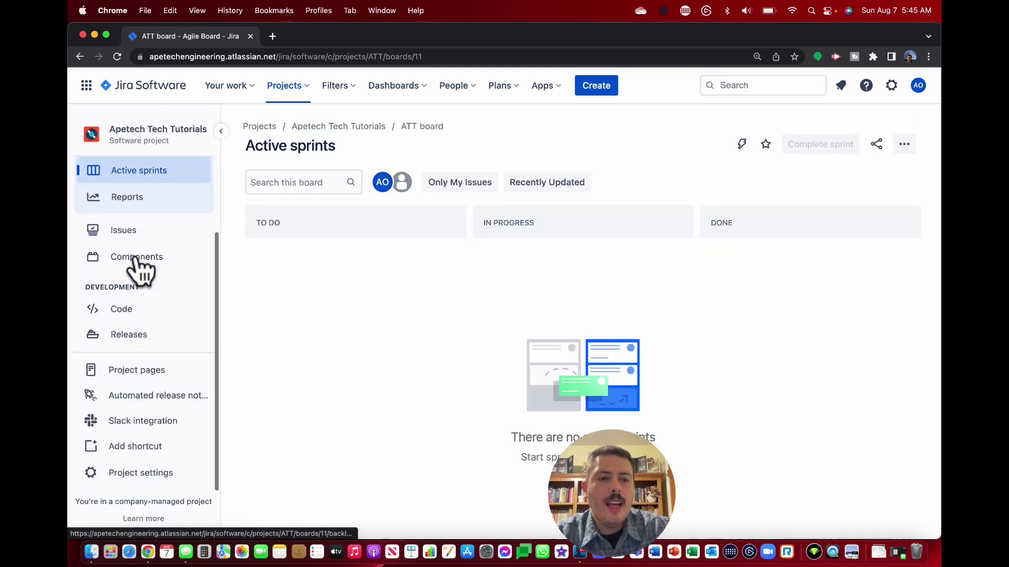
click(129, 474)
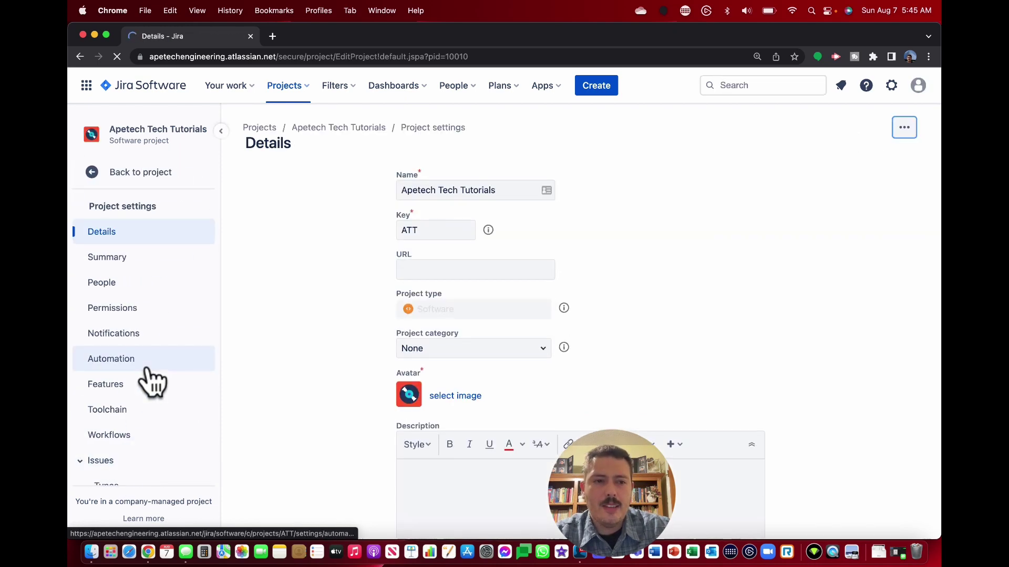
click(113, 310)
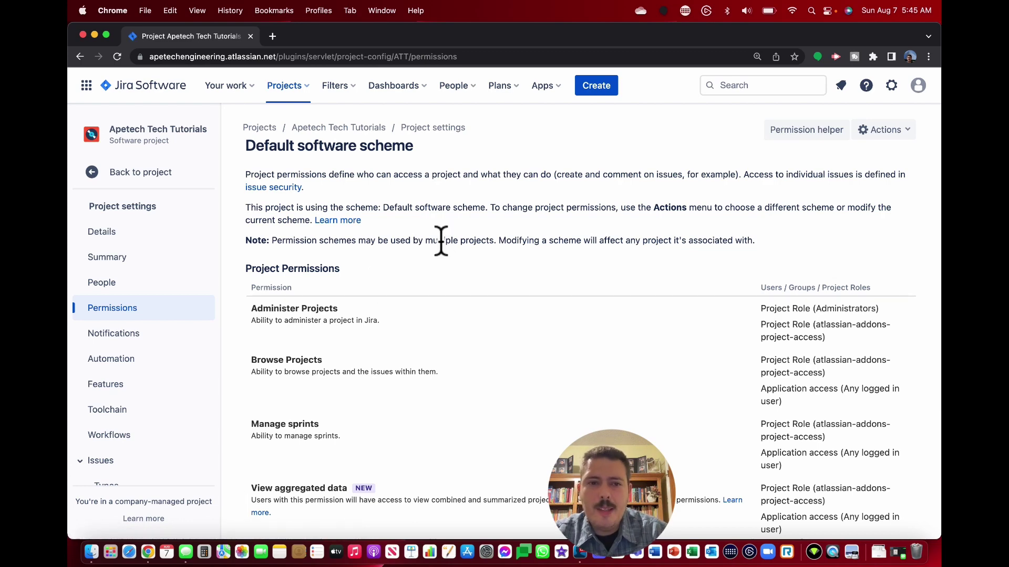
scroll(440, 241, down, 5)
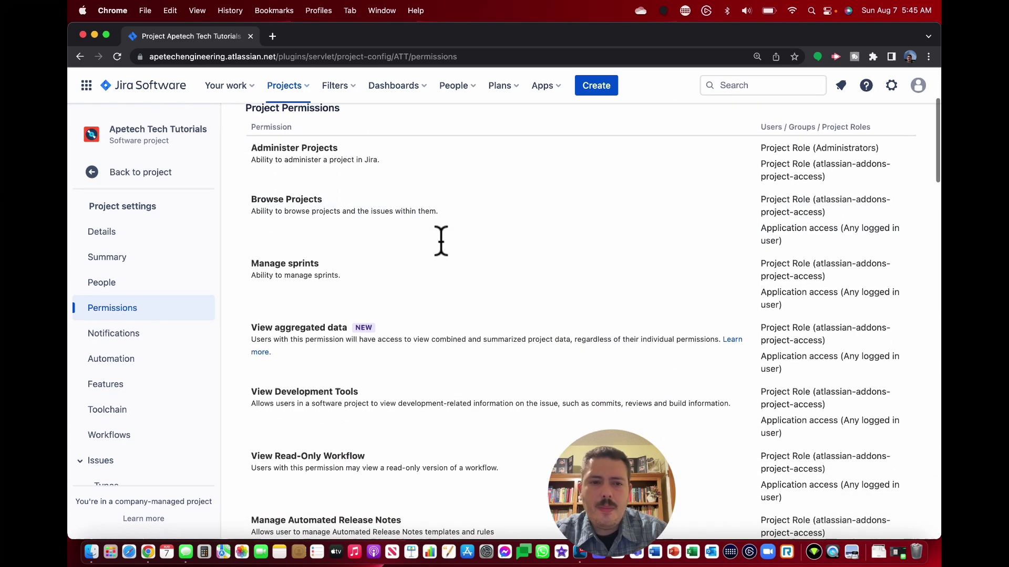
scroll(440, 242, down, 8)
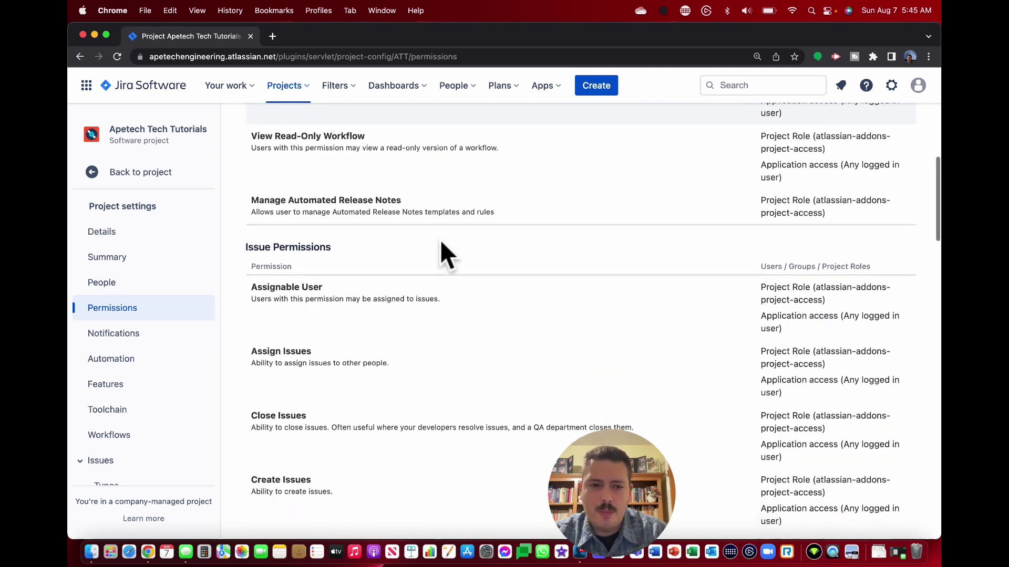
scroll(441, 243, down, 10)
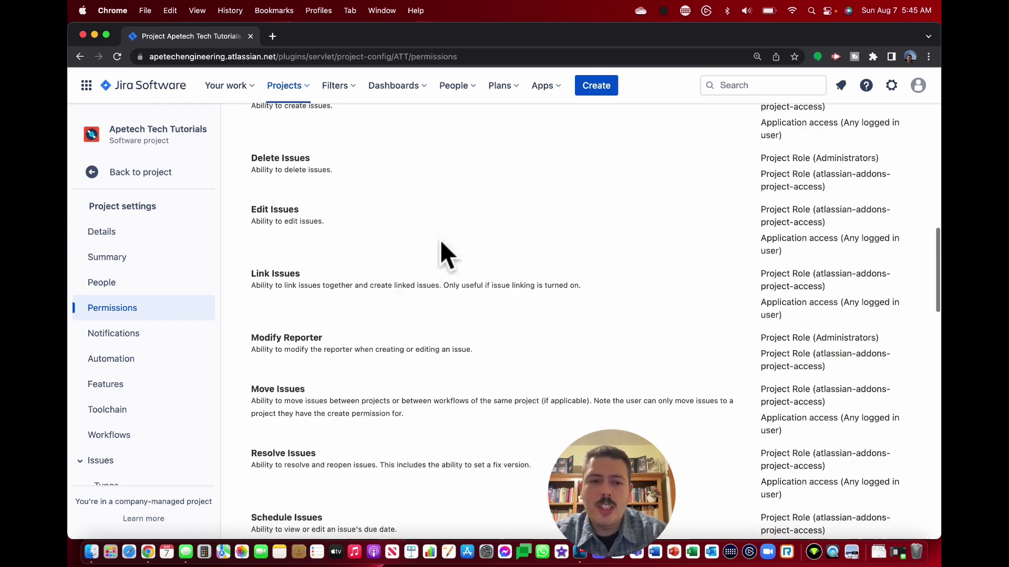
scroll(442, 242, down, 7)
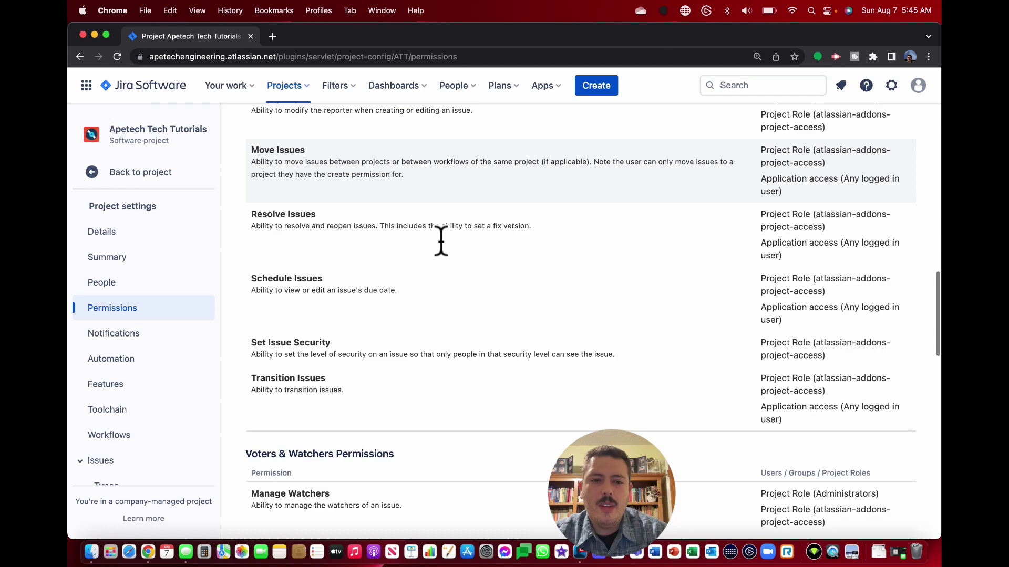
scroll(441, 243, down, 1)
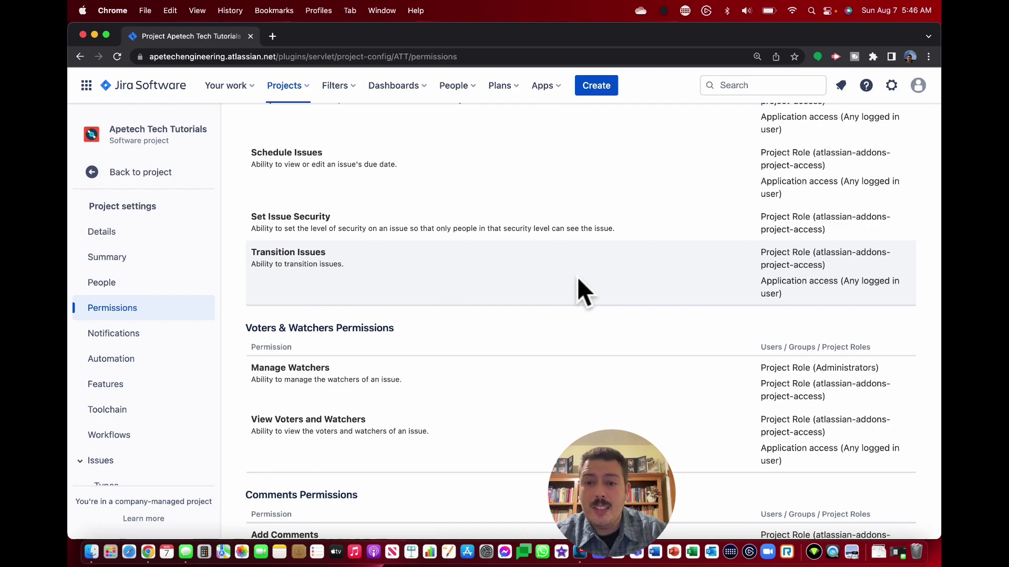
scroll(577, 276, up, 15)
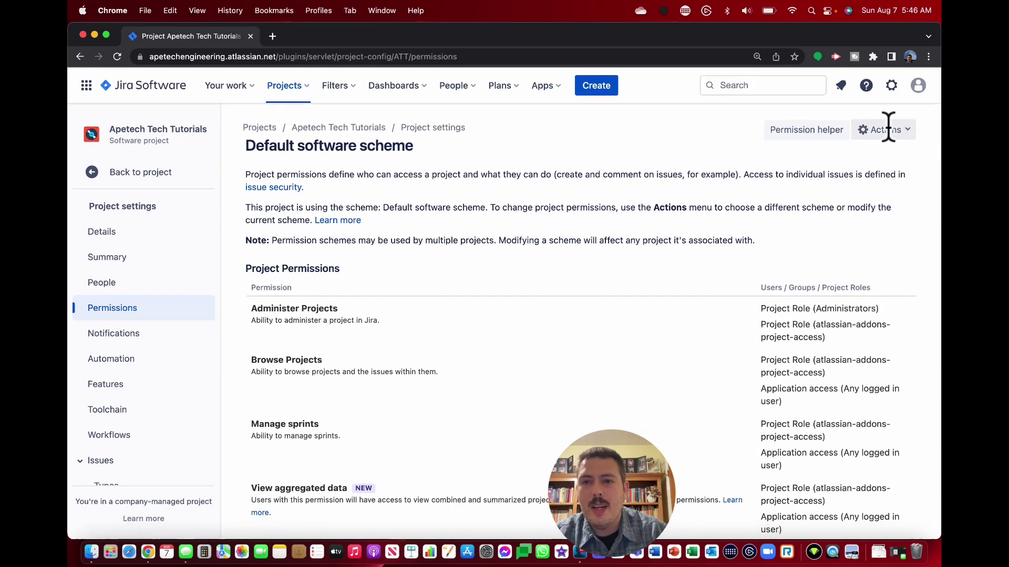
click(886, 132)
click(862, 157)
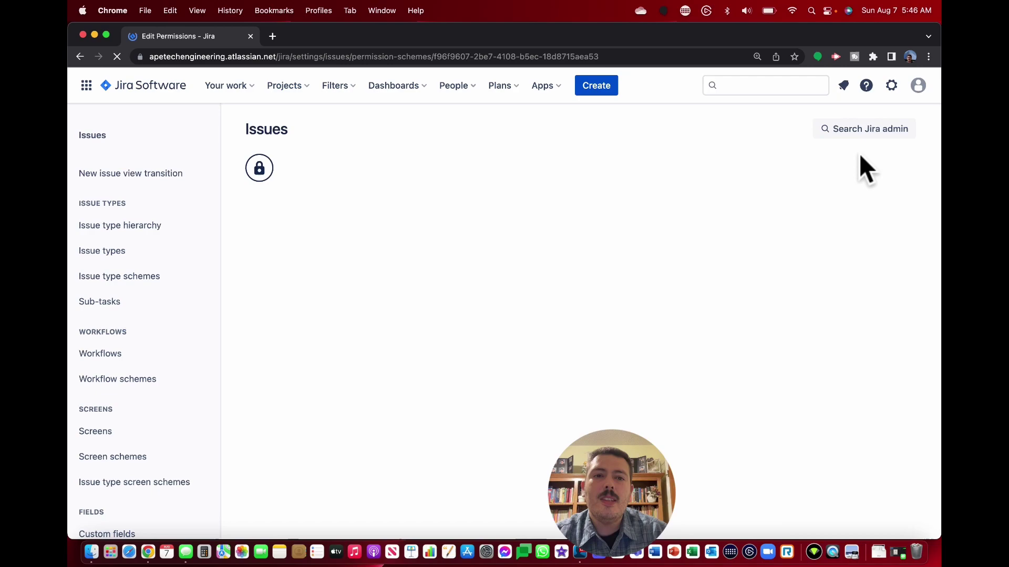
scroll(689, 236, down, 15)
scroll(689, 236, down, 8)
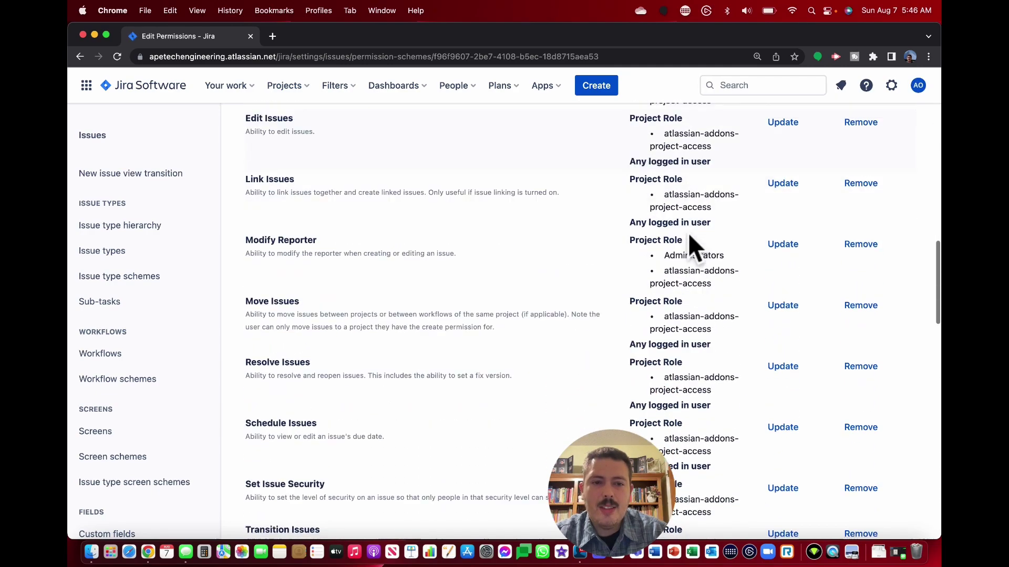
click(783, 252)
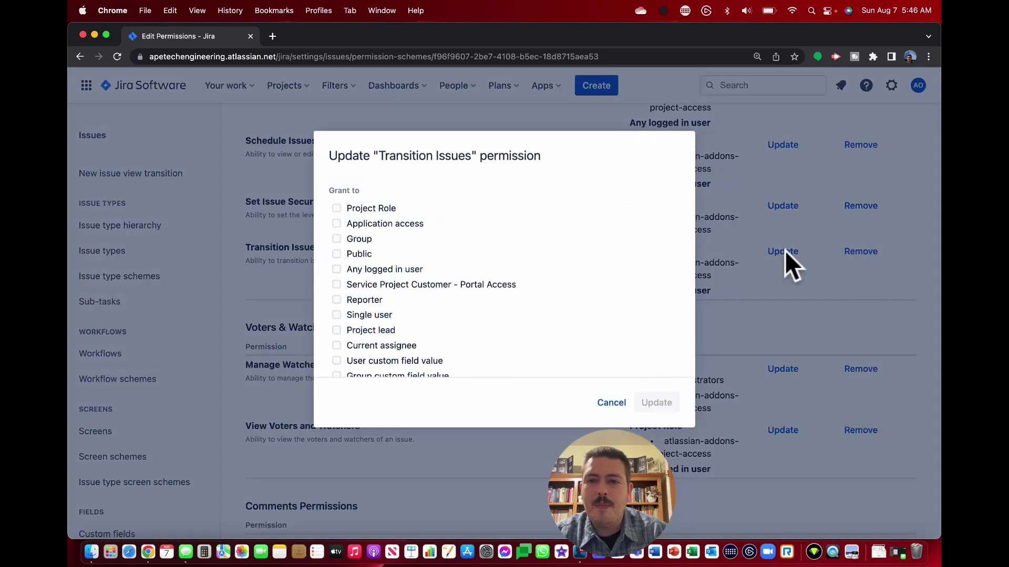
click(384, 209)
click(395, 242)
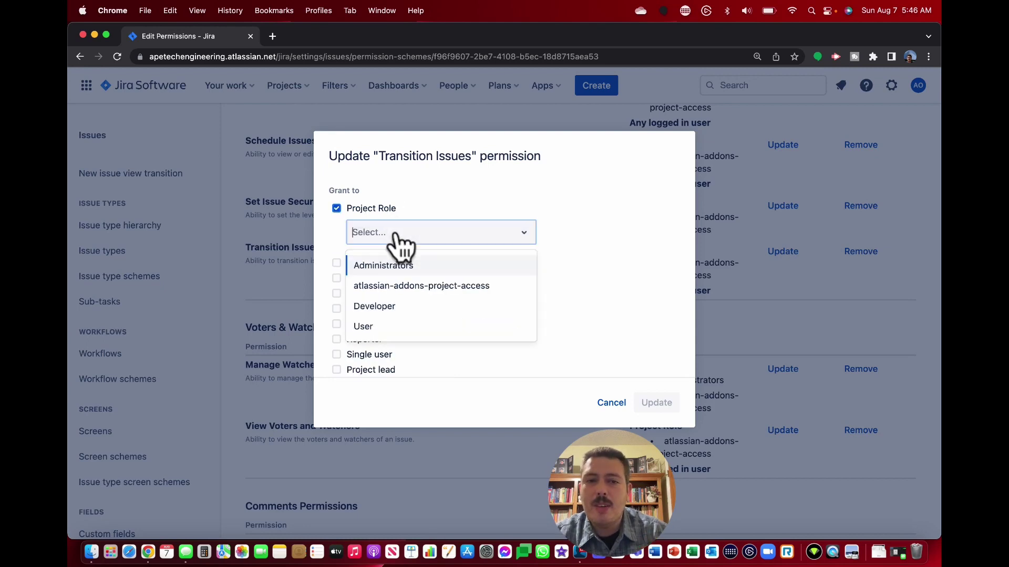
click(376, 208)
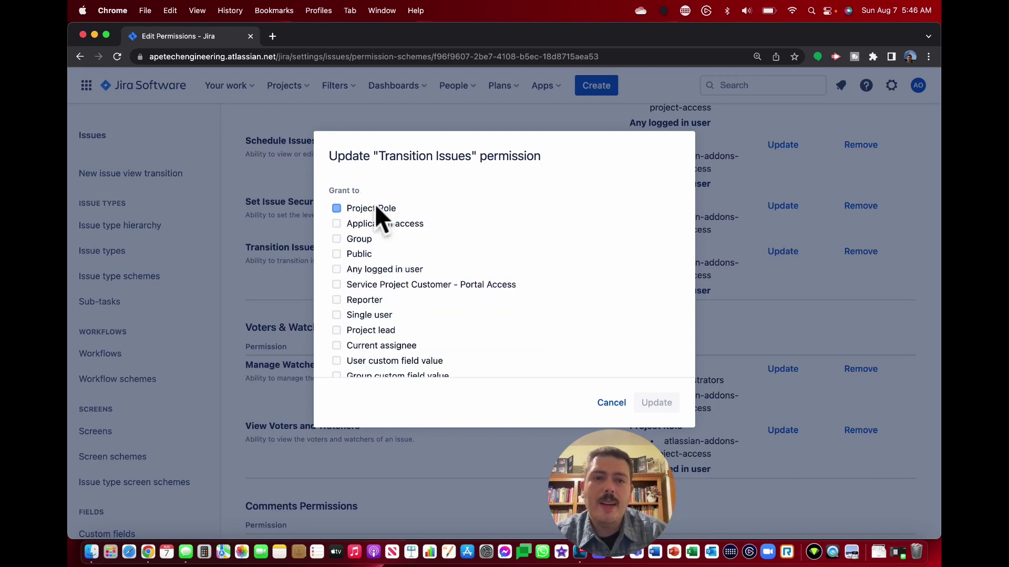
click(368, 239)
click(387, 266)
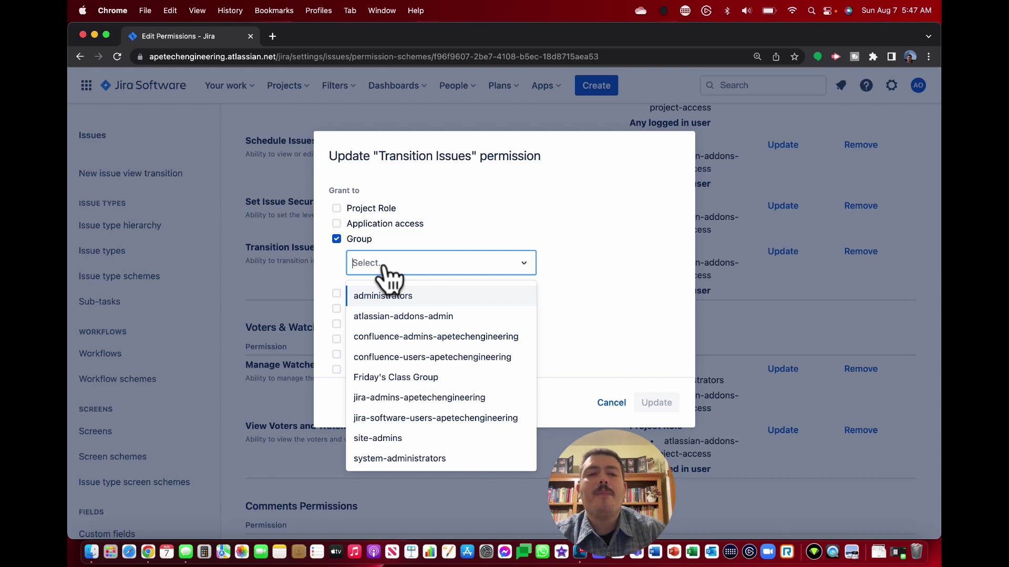
click(389, 270)
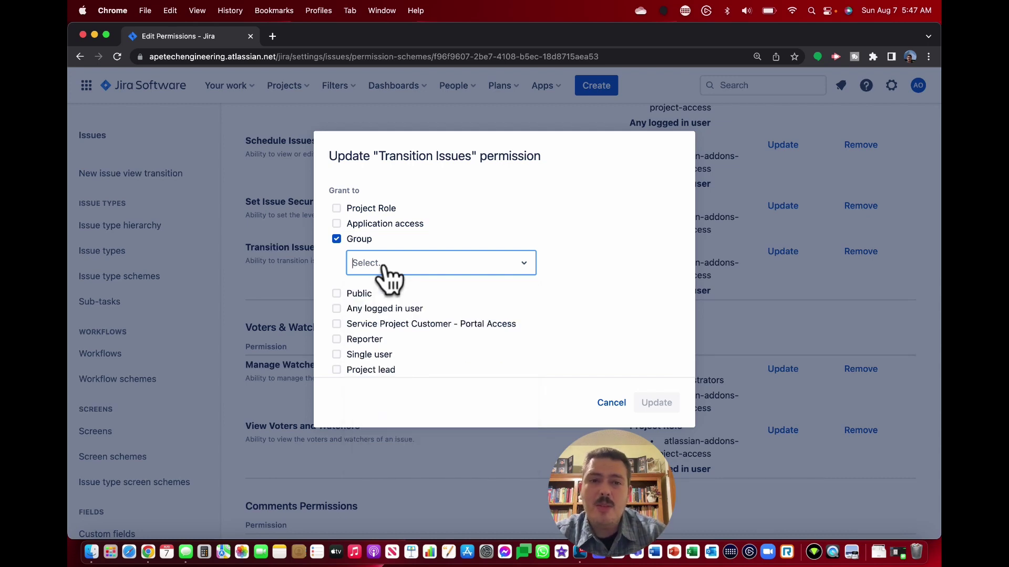
click(353, 243)
click(351, 254)
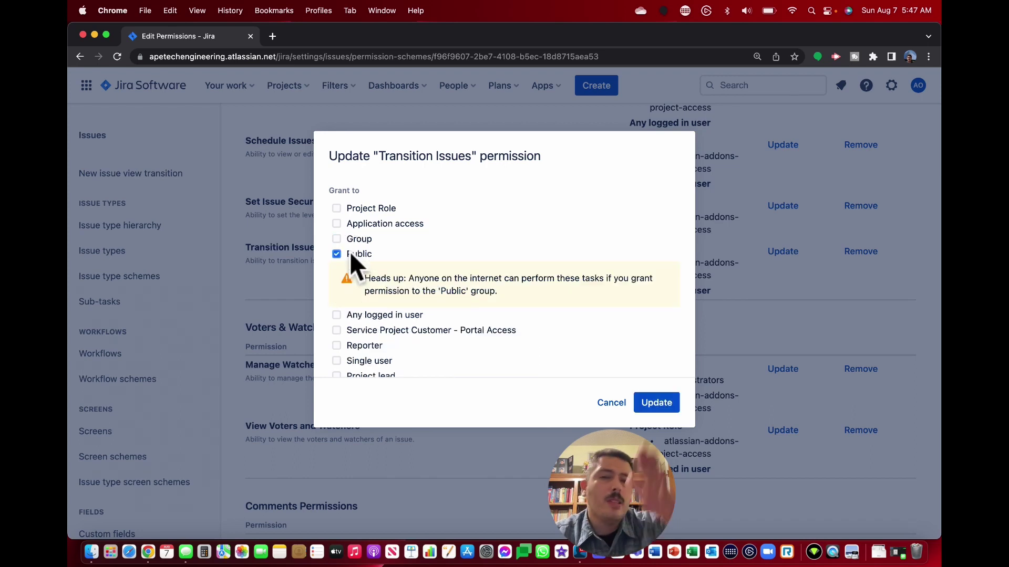
click(351, 254)
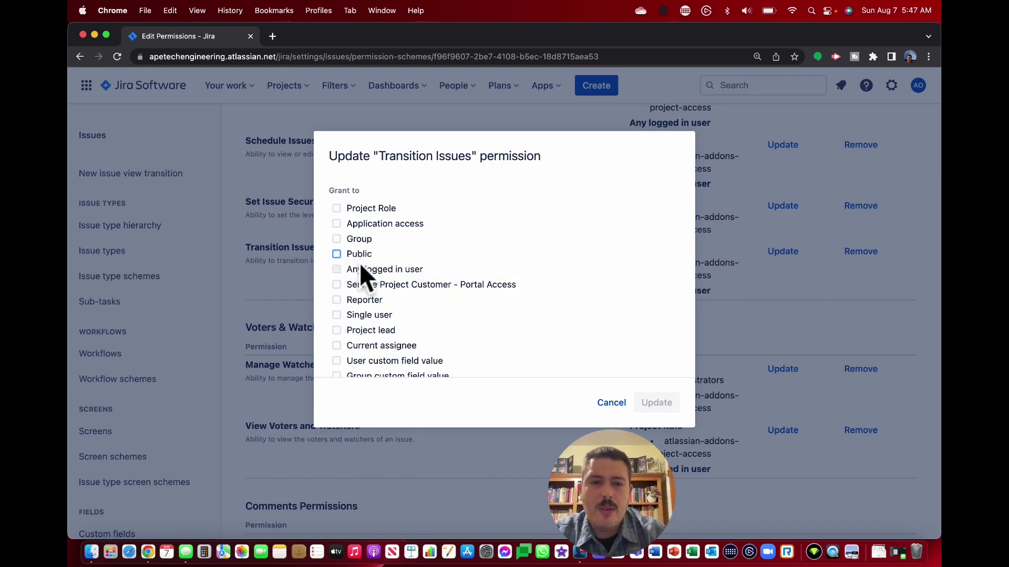
click(359, 268)
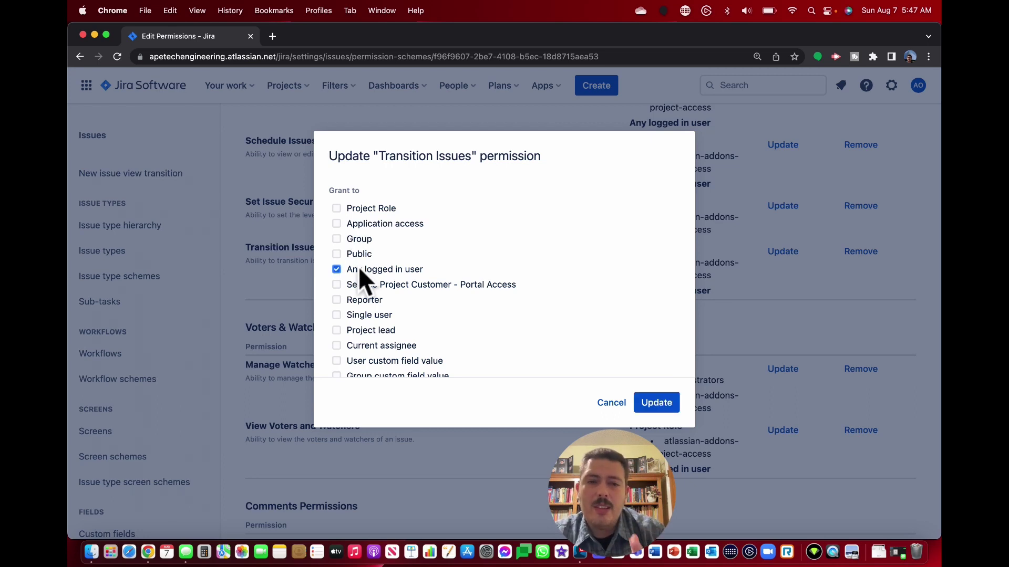
click(358, 266)
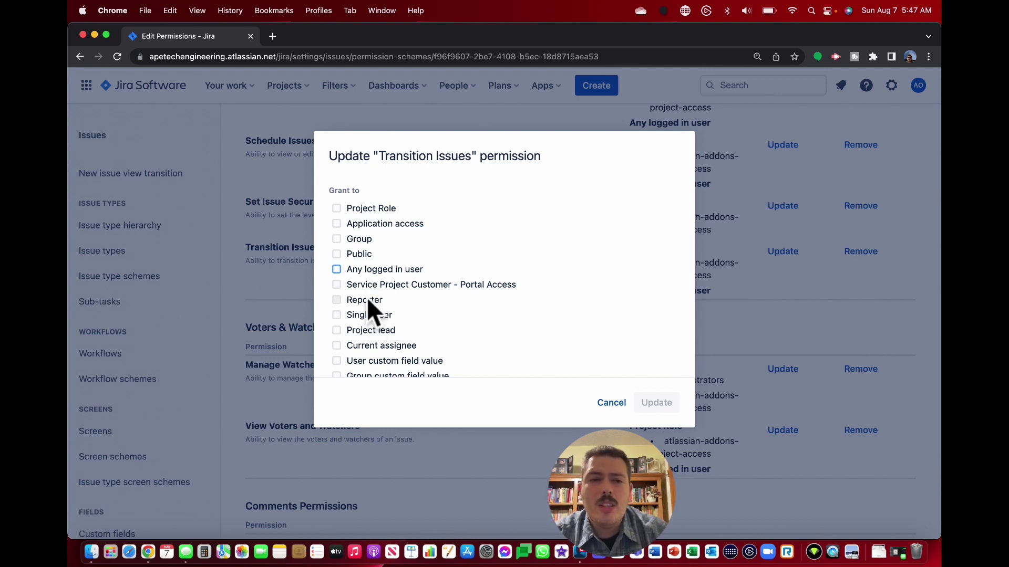
scroll(369, 317, down, 1)
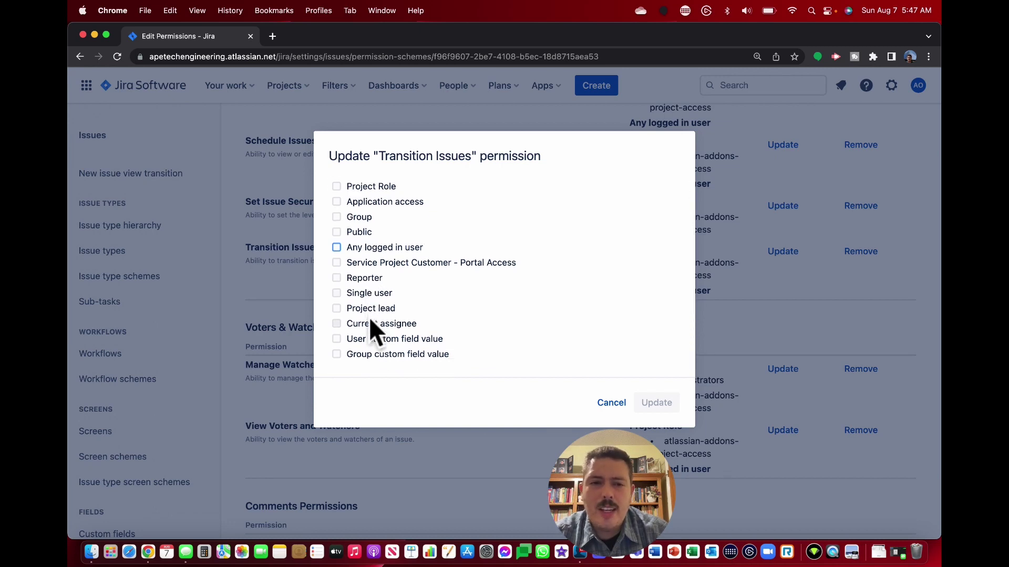
click(363, 188)
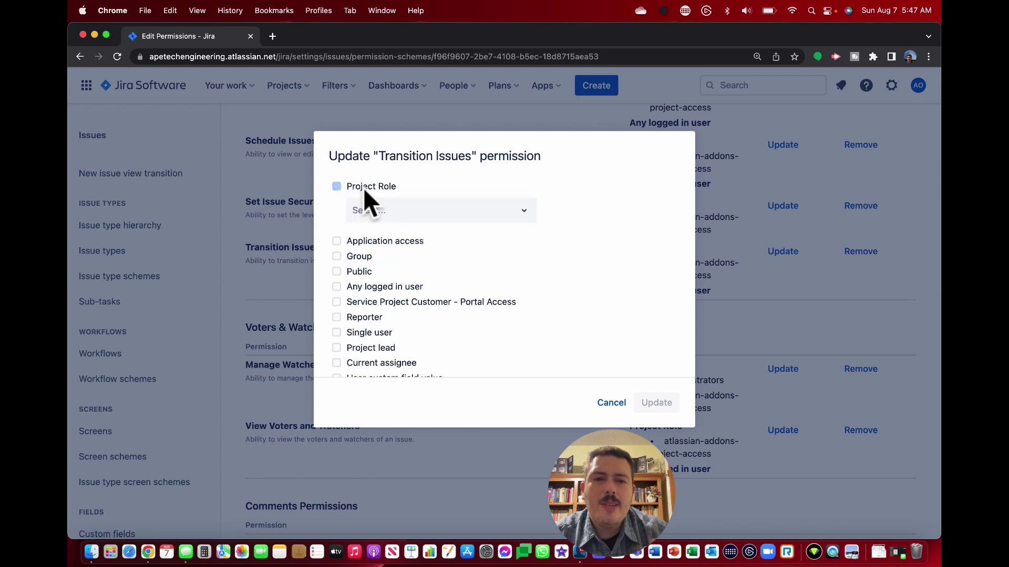
click(396, 210)
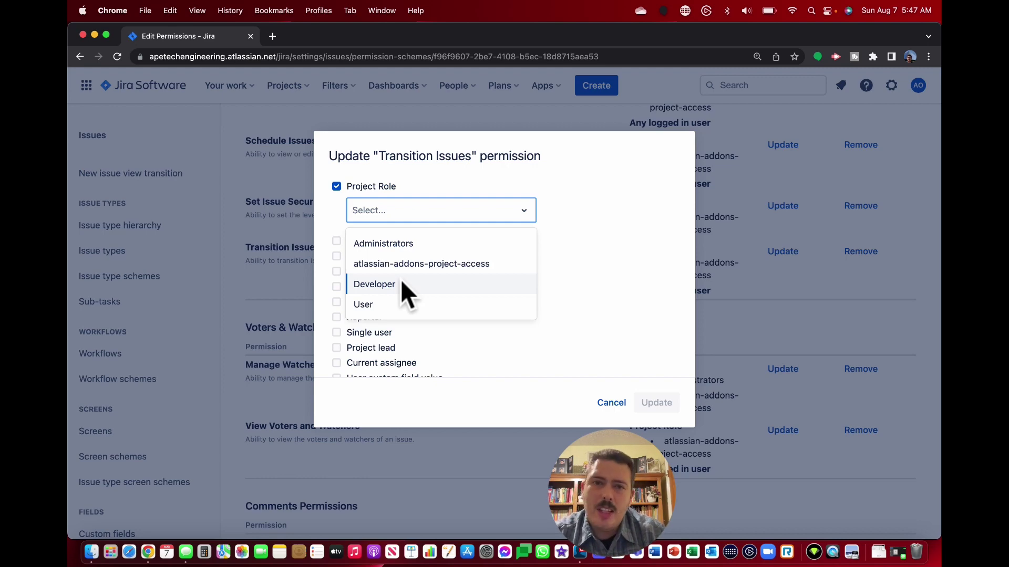
click(602, 403)
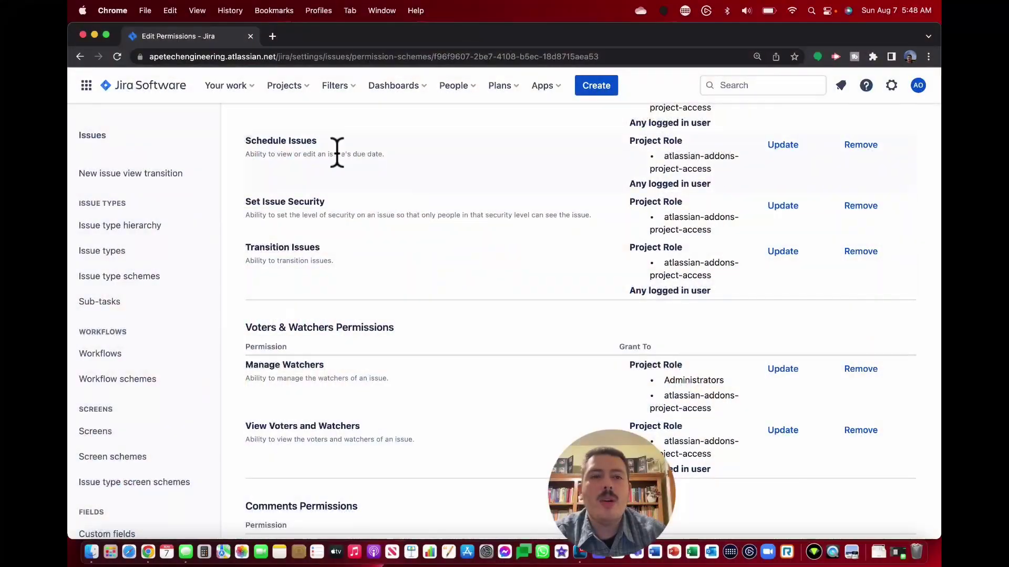
Go to the Apetech Tech Tutorials project's Workflows settings page
click(286, 88)
click(315, 147)
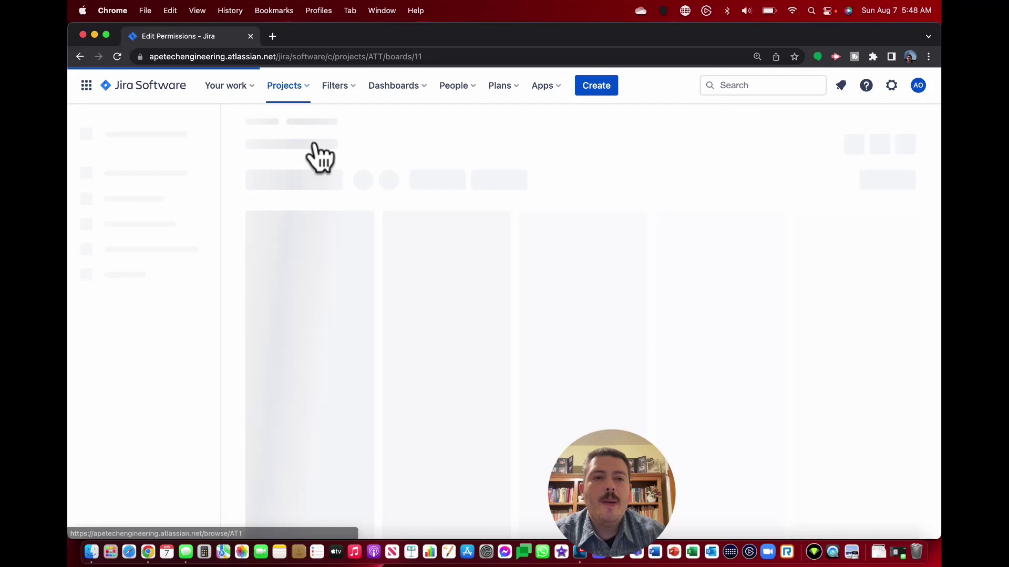
scroll(135, 416, down, 3)
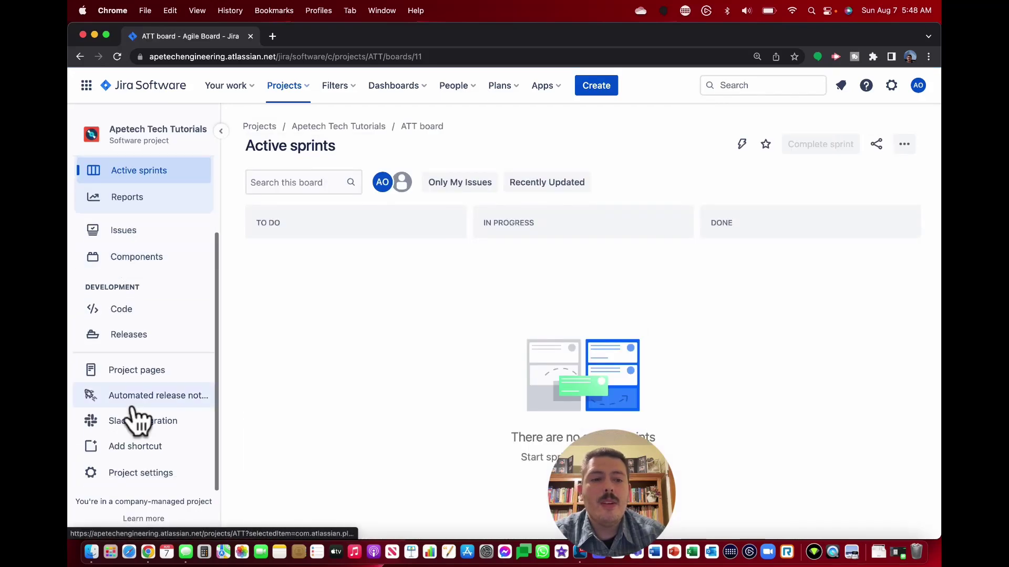
click(135, 476)
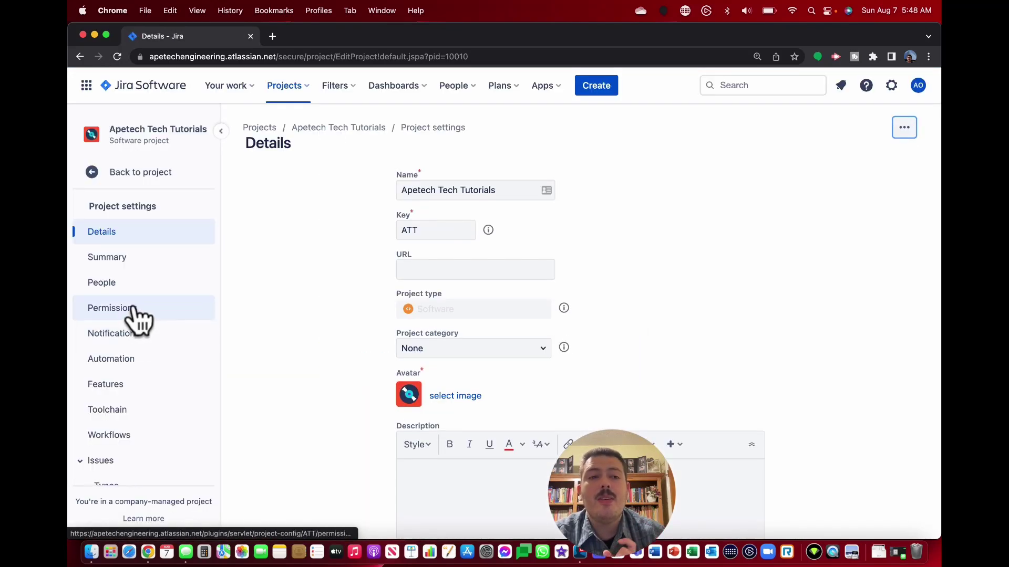
scroll(137, 318, down, 2)
click(125, 390)
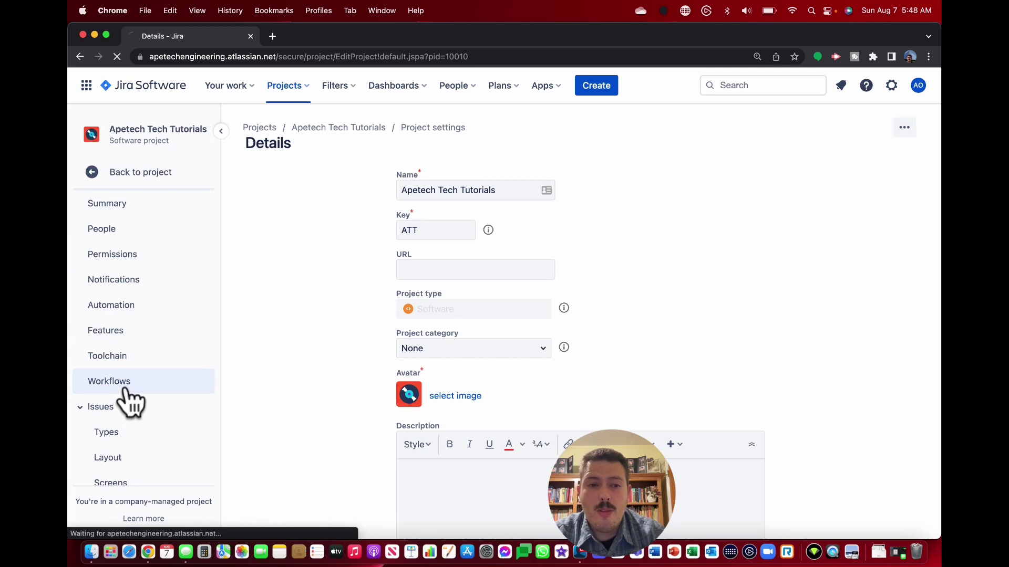
scroll(174, 388, down, 2)
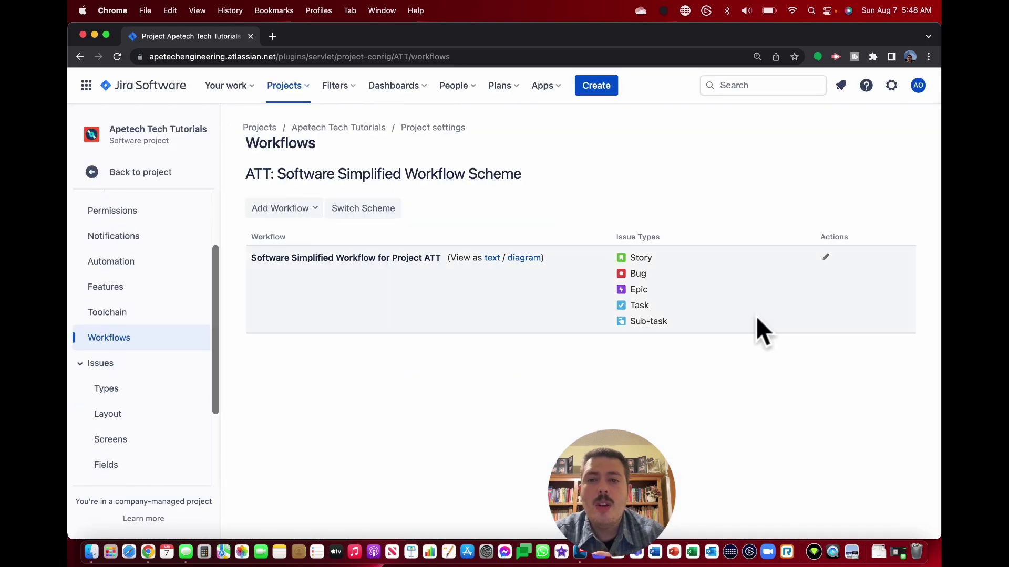
Edit the Software Simplified Workflow as a diagram and select the In Progress transition
click(825, 257)
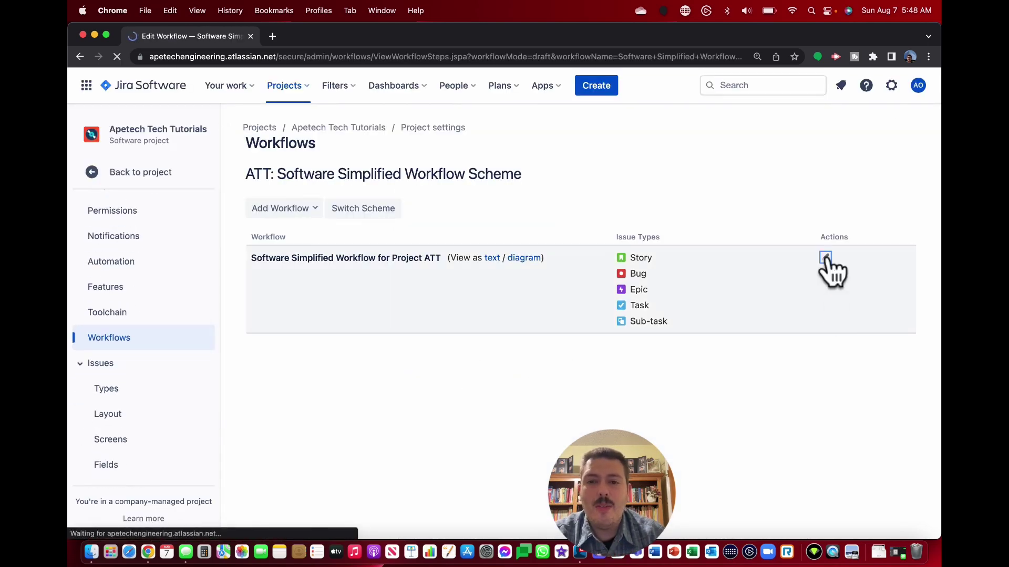
click(268, 129)
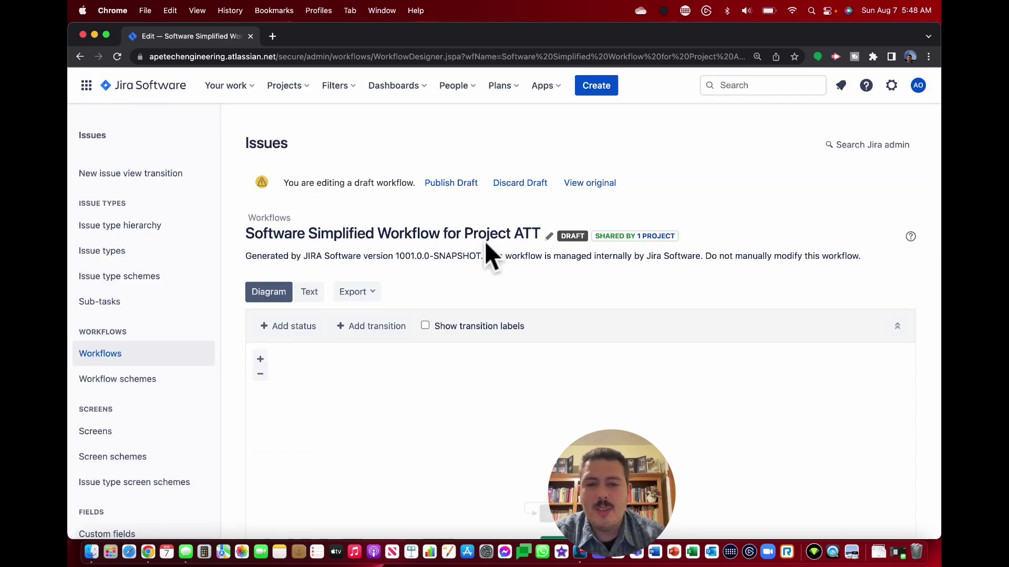
scroll(486, 243, down, 3)
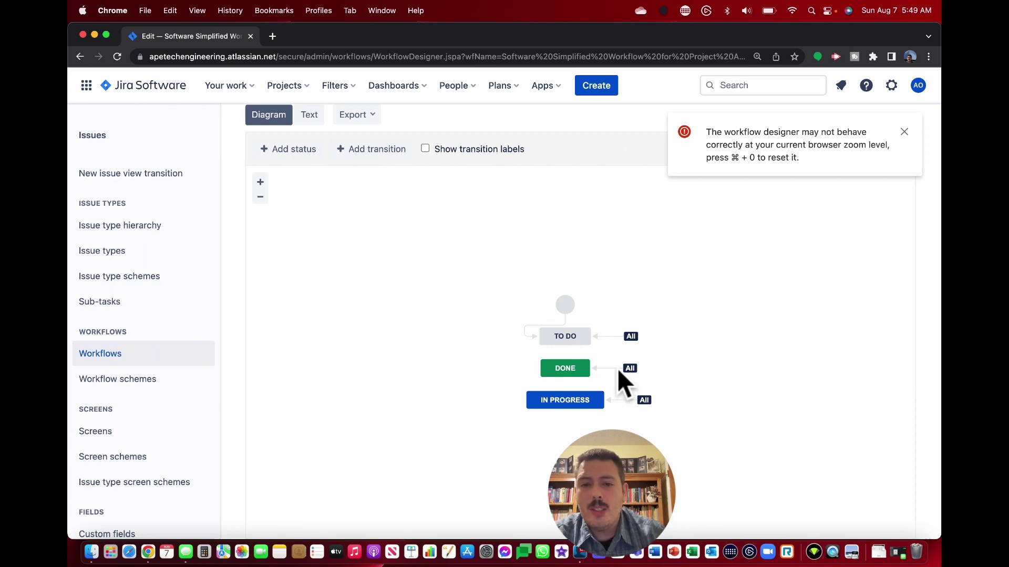
click(625, 402)
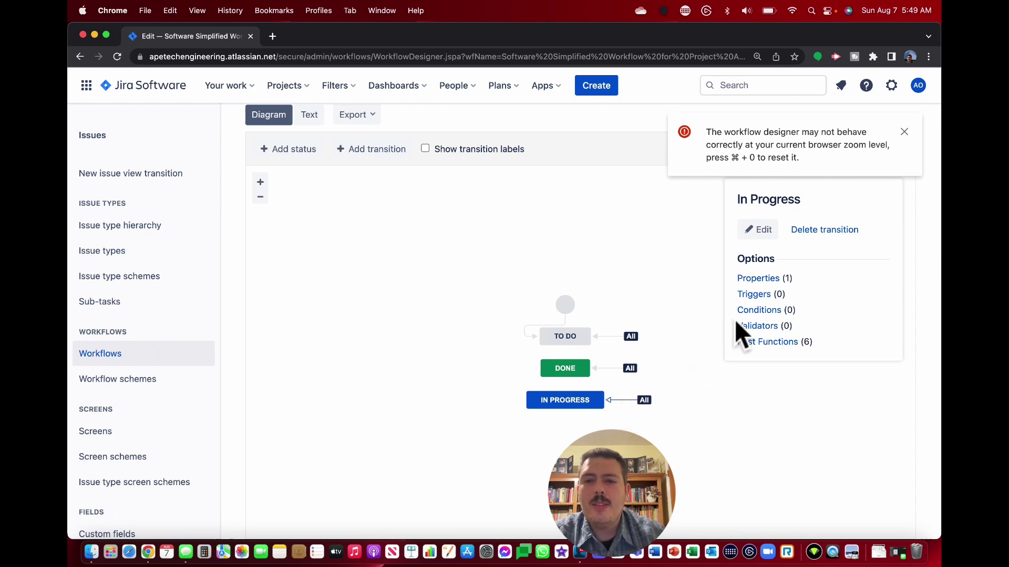
Start adding a new condition to the In Progress transition
click(764, 313)
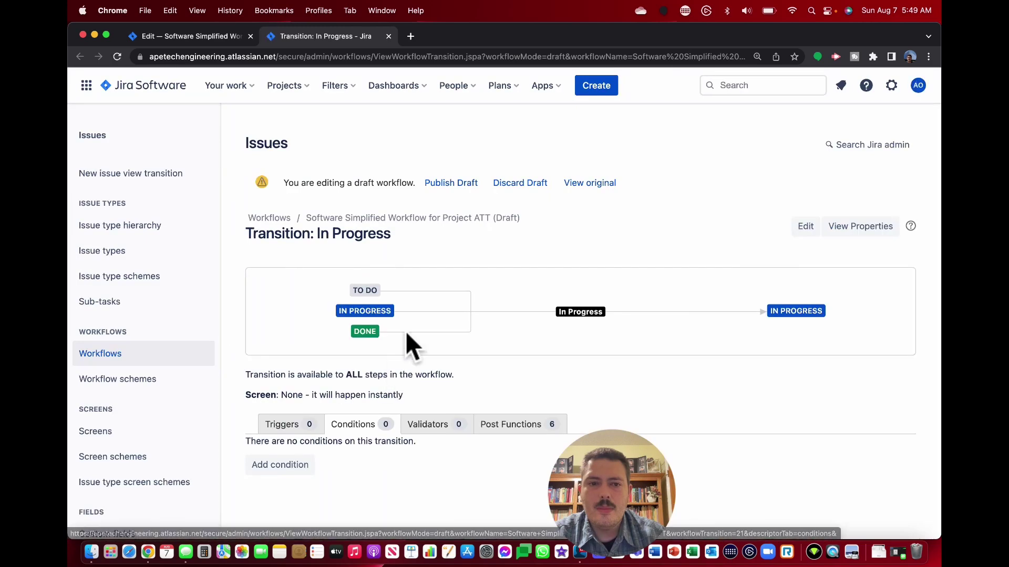
click(287, 465)
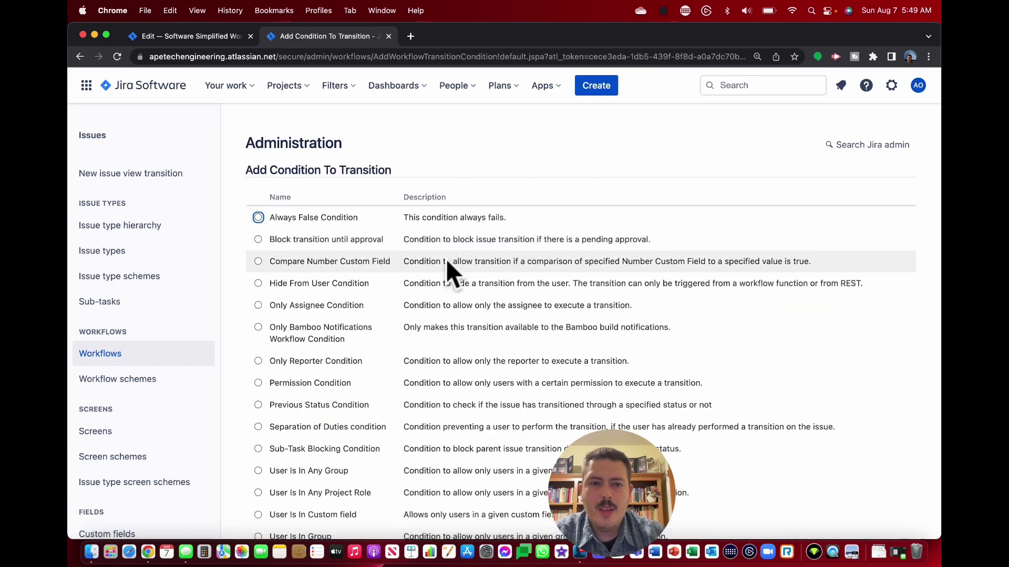
scroll(447, 259, down, 2)
scroll(446, 259, down, 2)
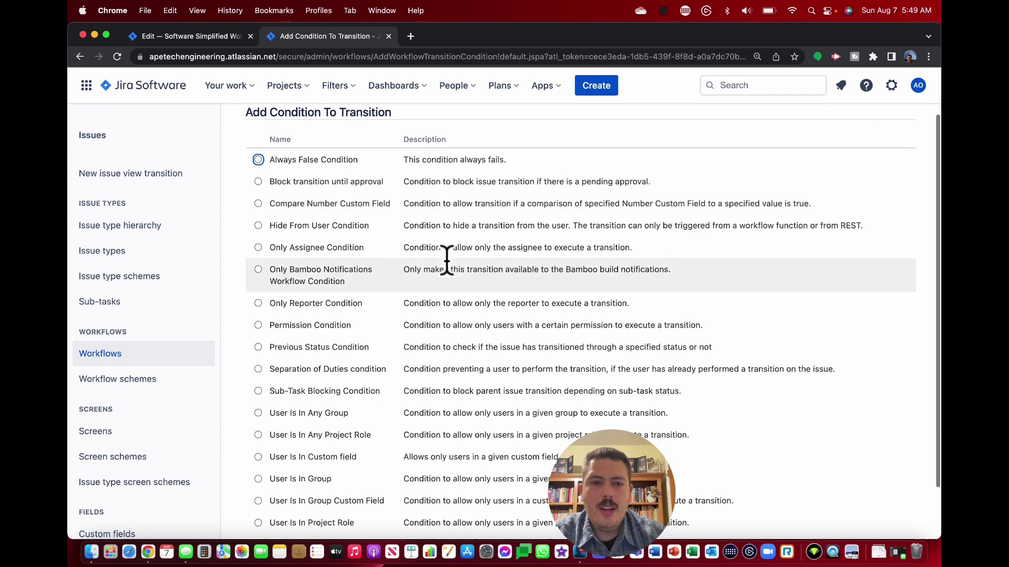
Choose the User Is In Project Role condition type and add it
click(303, 323)
scroll(303, 323, down, 3)
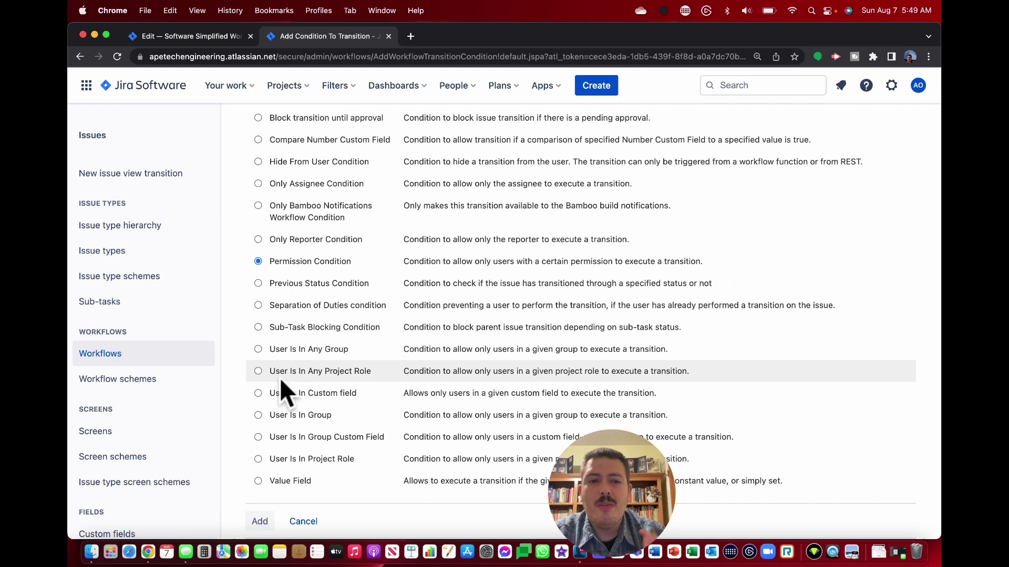
click(257, 415)
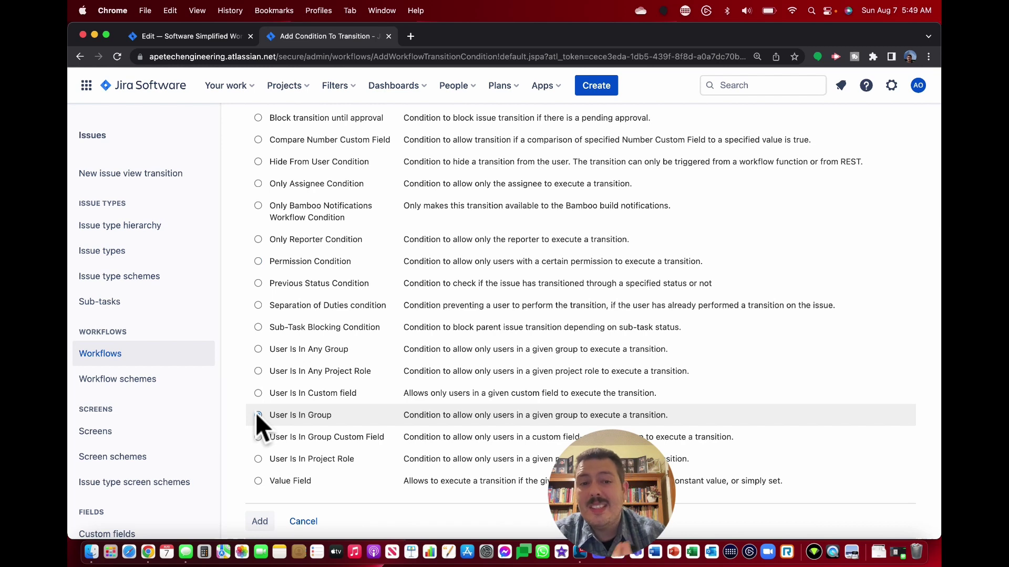
click(258, 372)
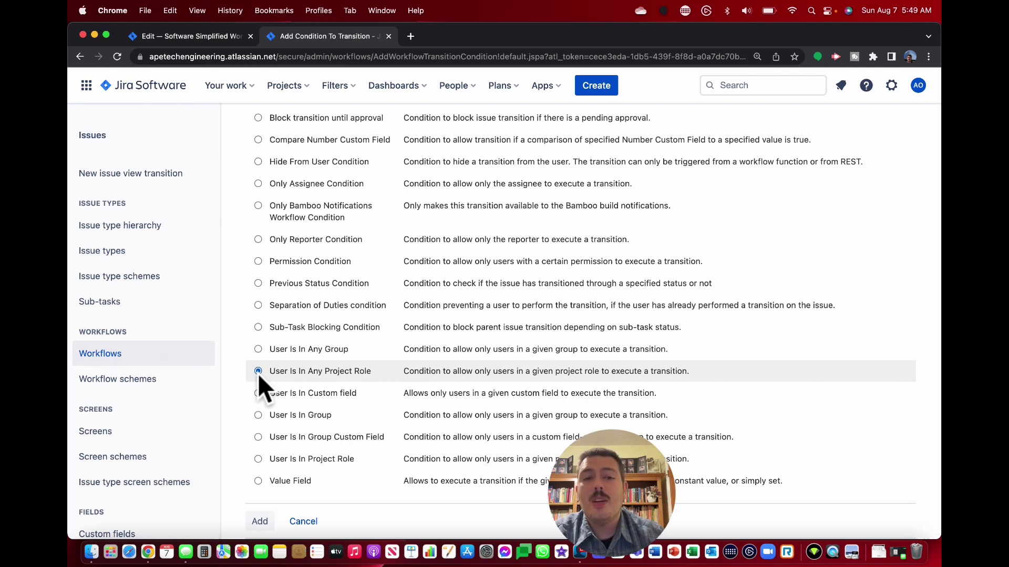
click(261, 415)
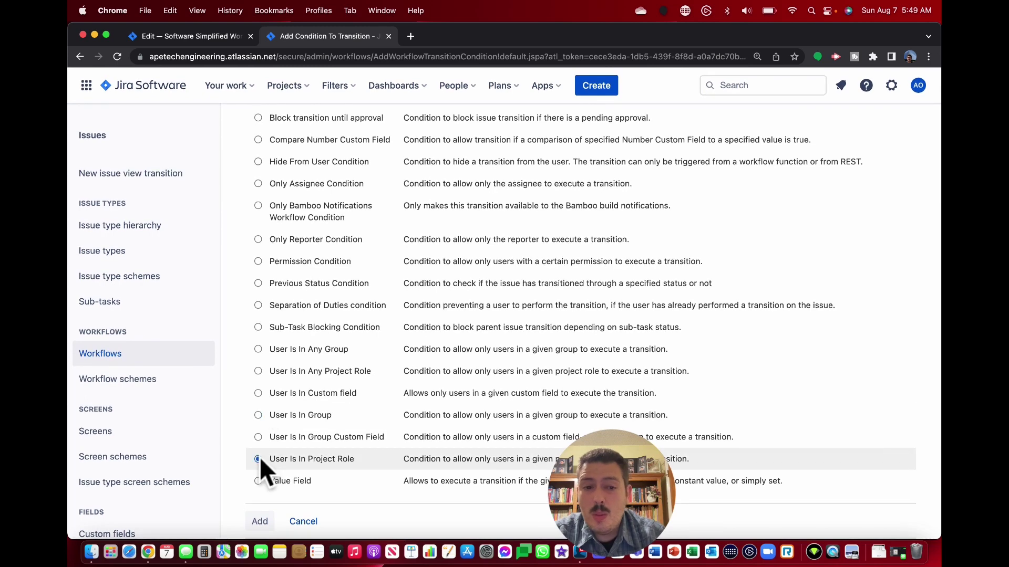
click(258, 459)
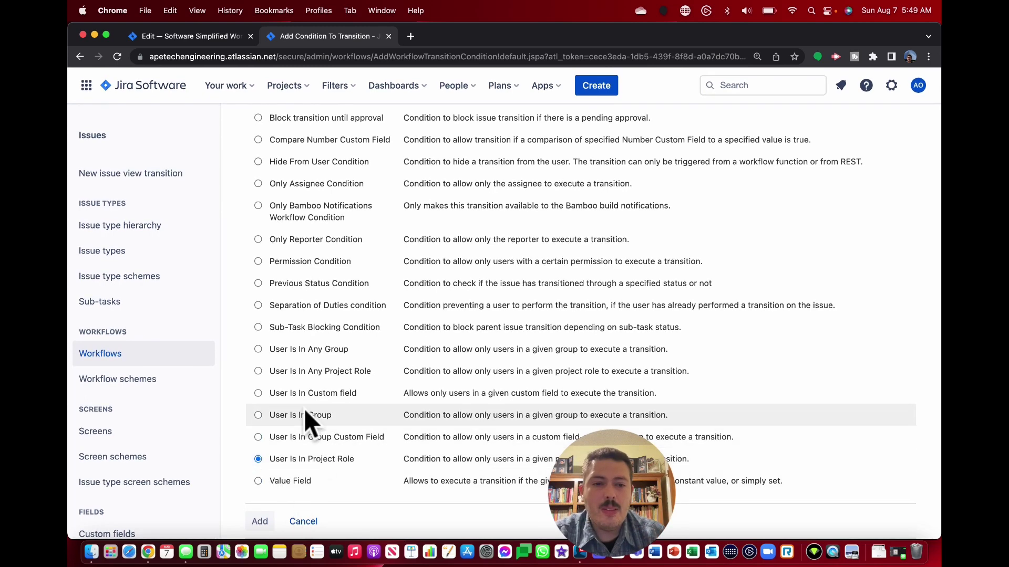
click(260, 522)
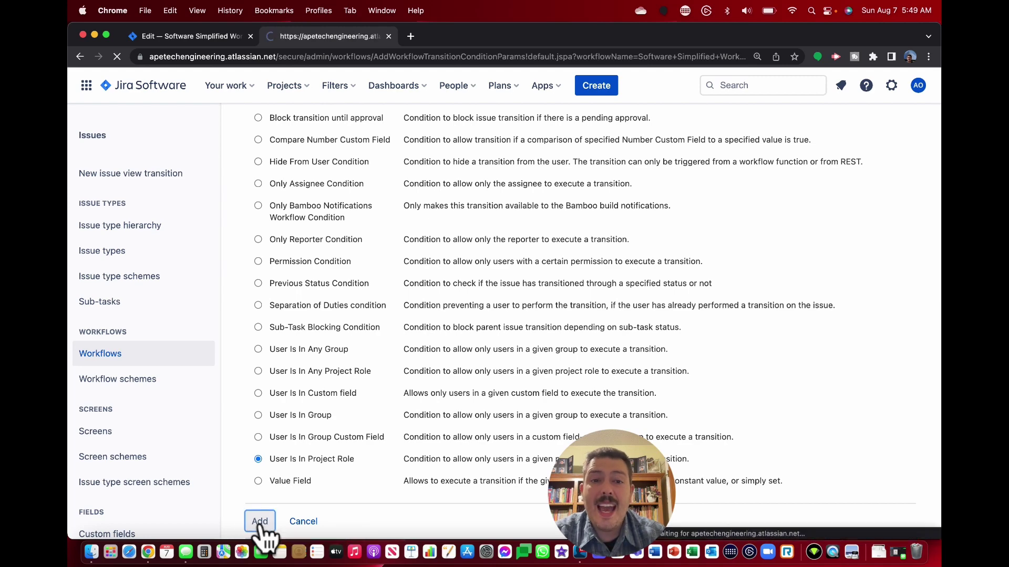
Pick Developer as the condition's project role, then cancel without adding it
click(511, 212)
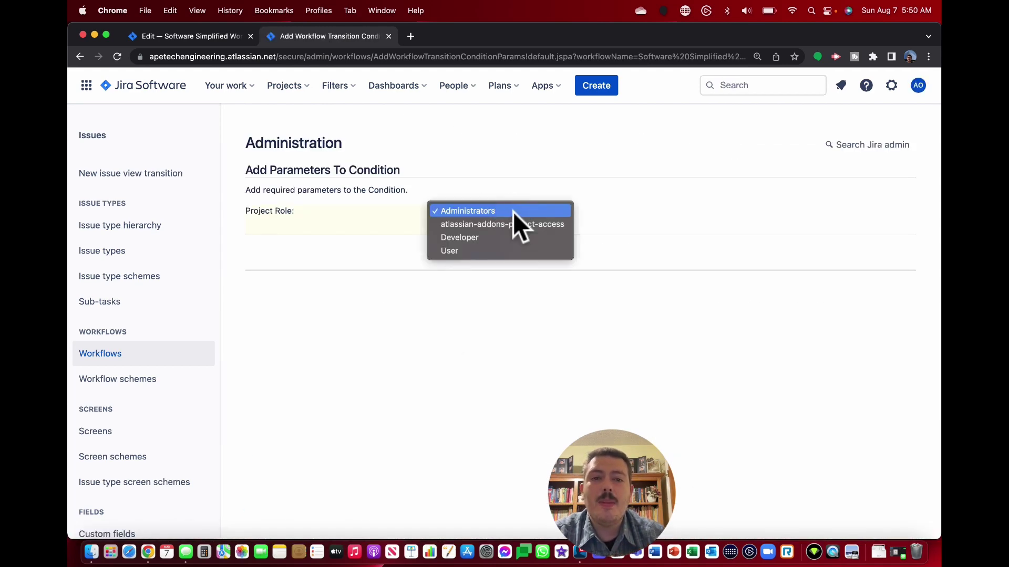
click(484, 236)
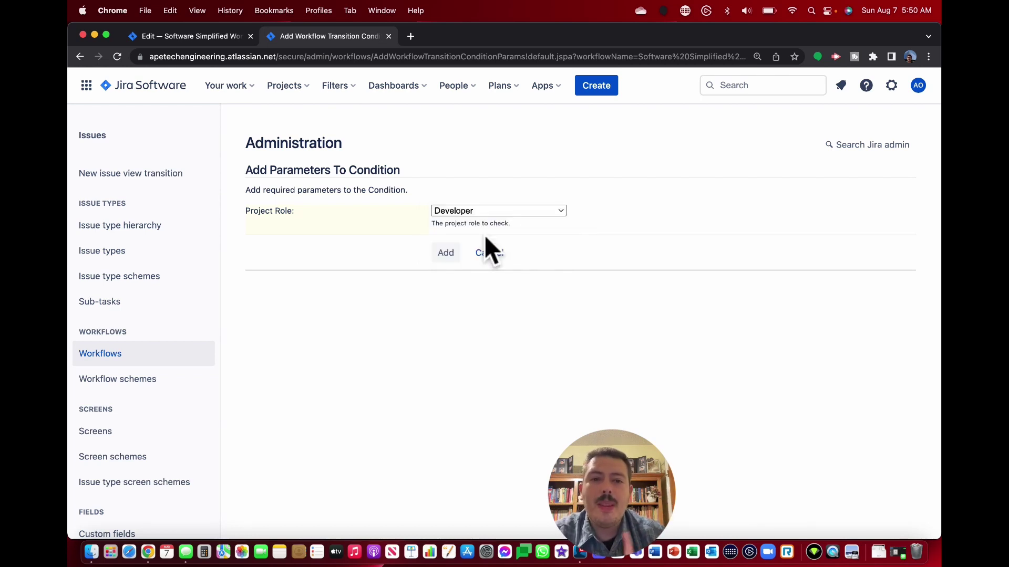
click(488, 254)
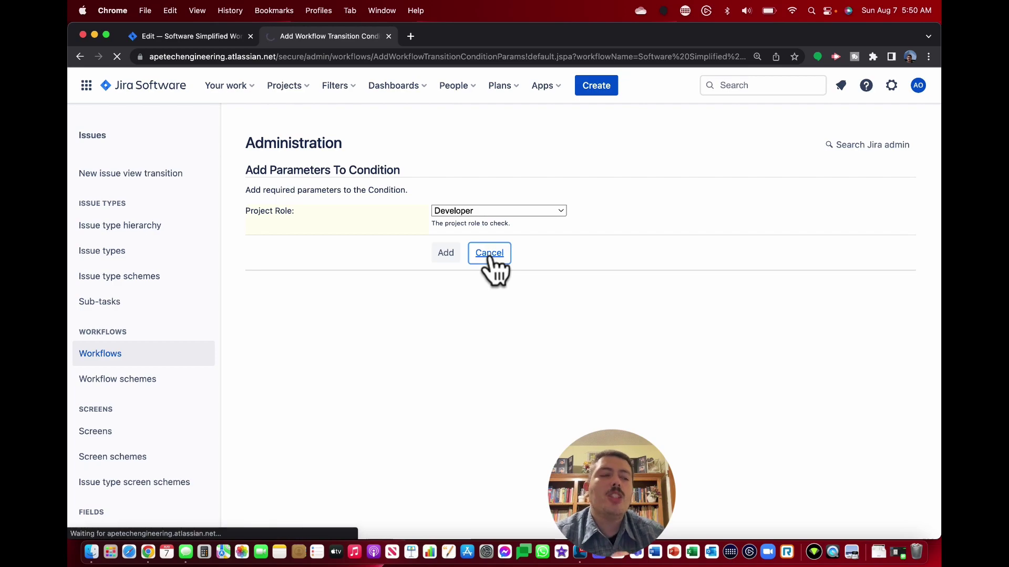